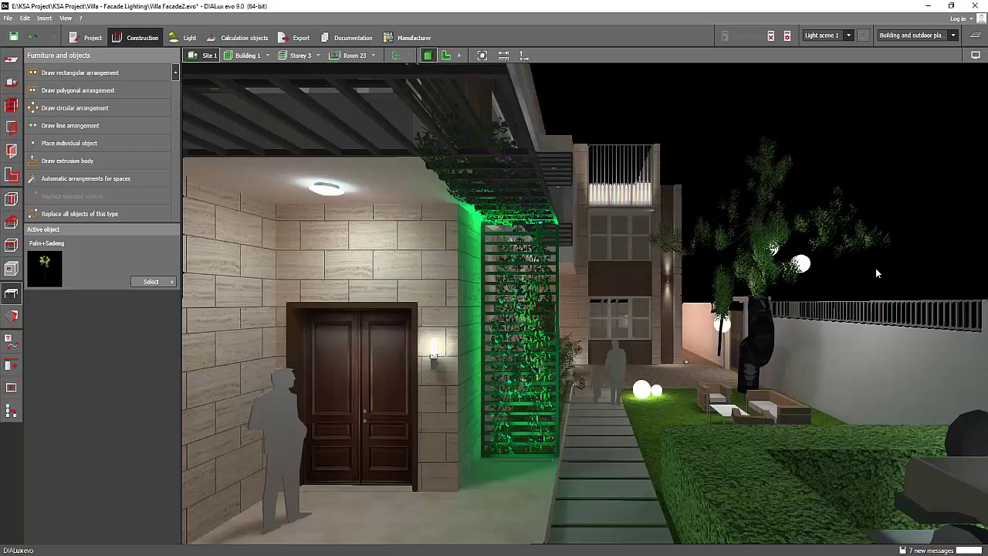
- Examine the villa's garden, globe lights, bonsai tree and illuminated facade from several viewpoints
drag(875, 270, 837, 294)
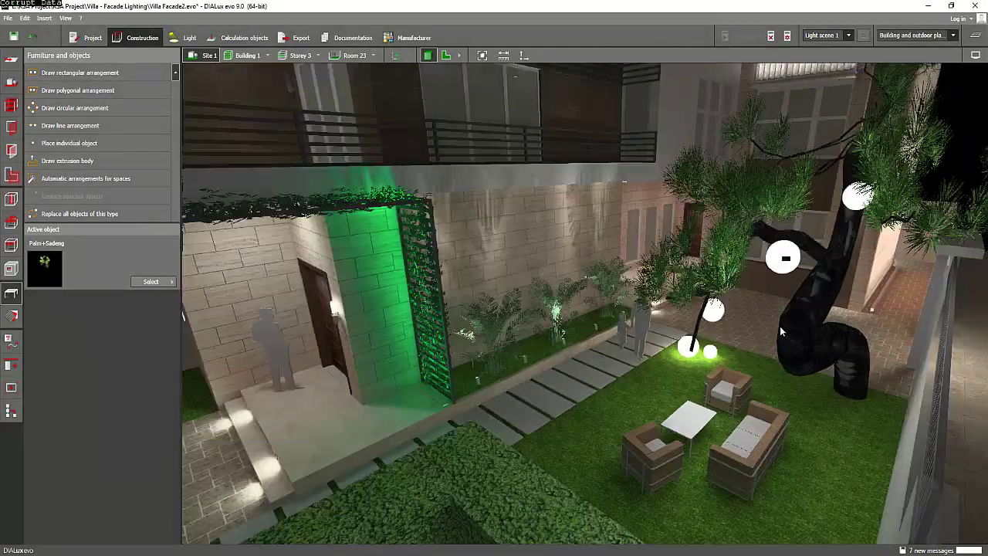
scroll(779, 326, up, 2)
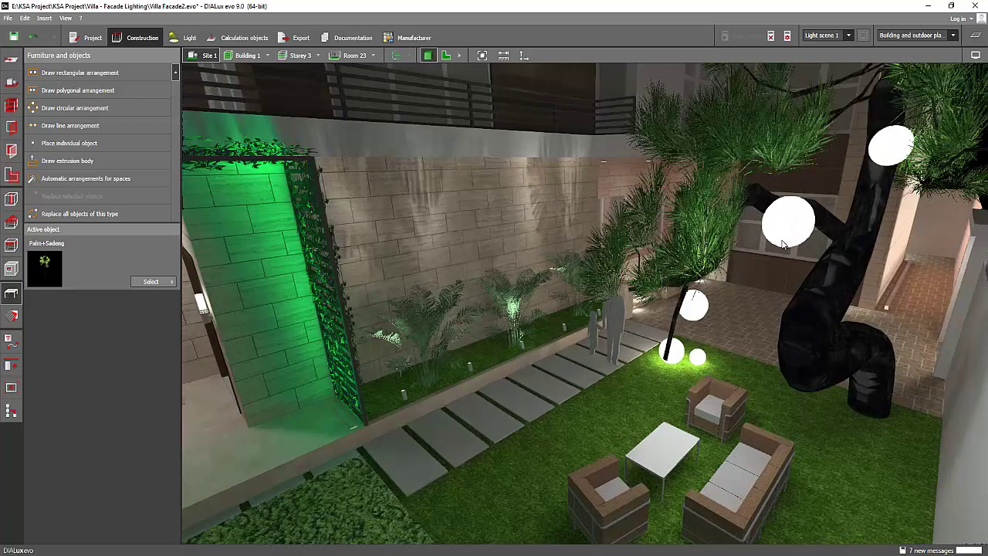
click(781, 241)
drag(782, 245, 694, 306)
scroll(693, 307, down, 3)
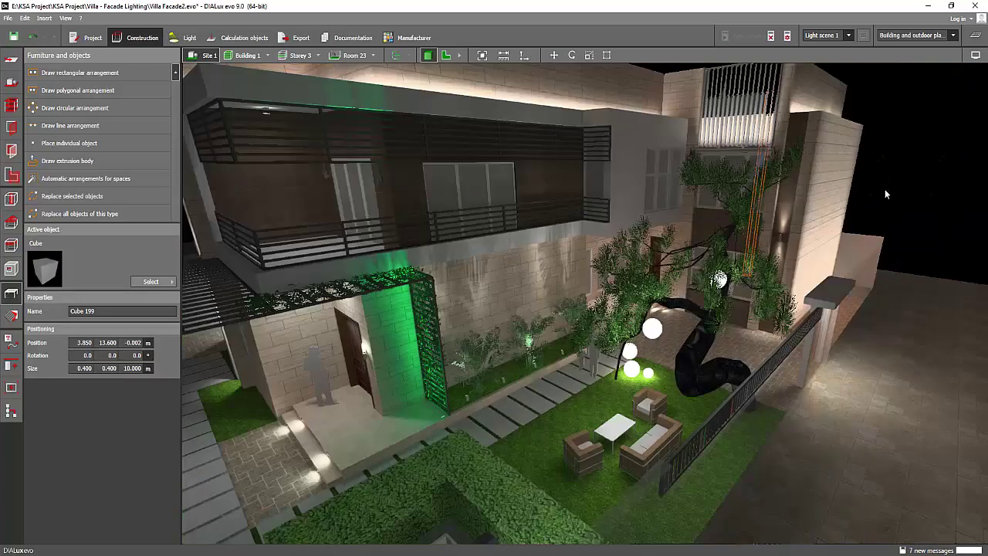
click(887, 197)
drag(887, 197, 671, 265)
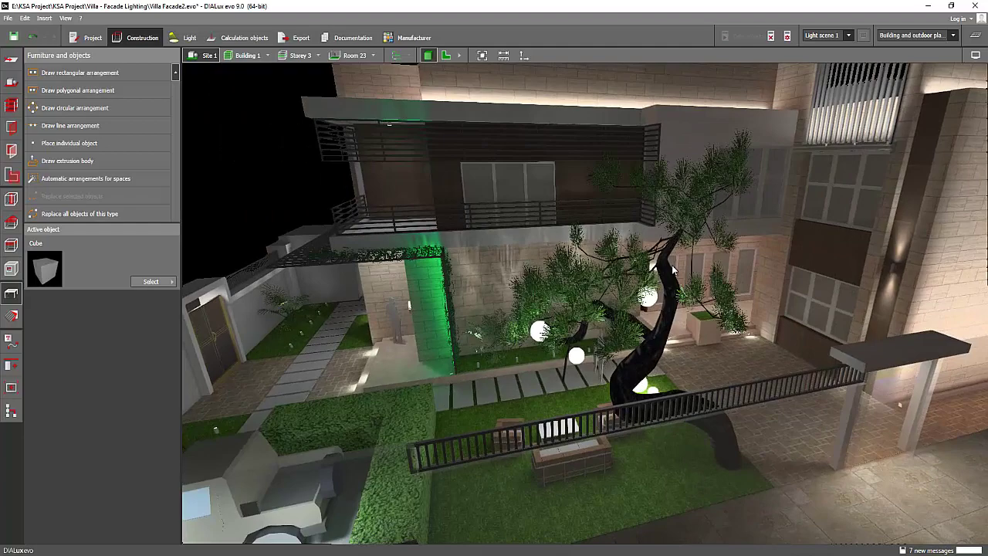
scroll(671, 264, up, 2)
drag(665, 307, 363, 231)
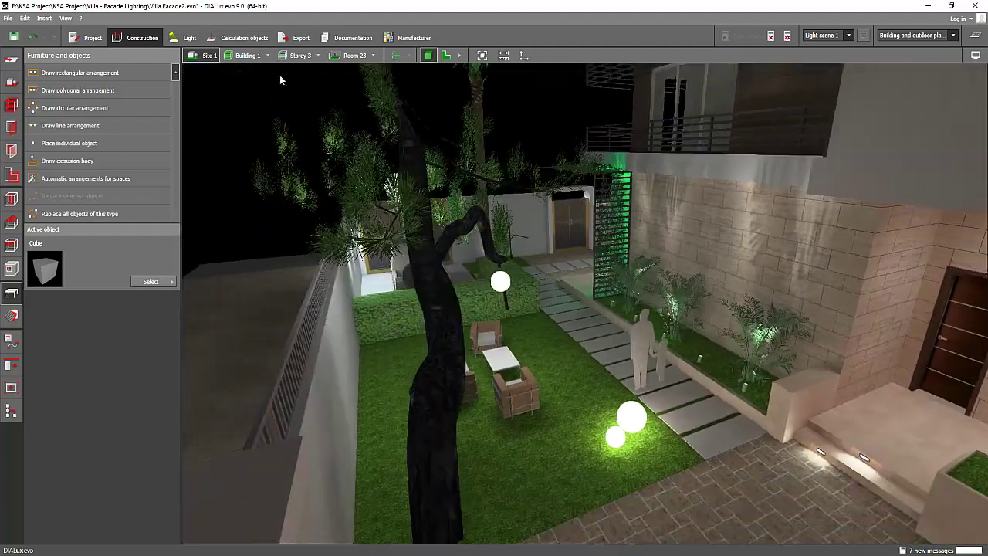
- Open the luminaire settings and inspect the small BEGA 1 E27 max. 75W globe light on the lawn
click(187, 35)
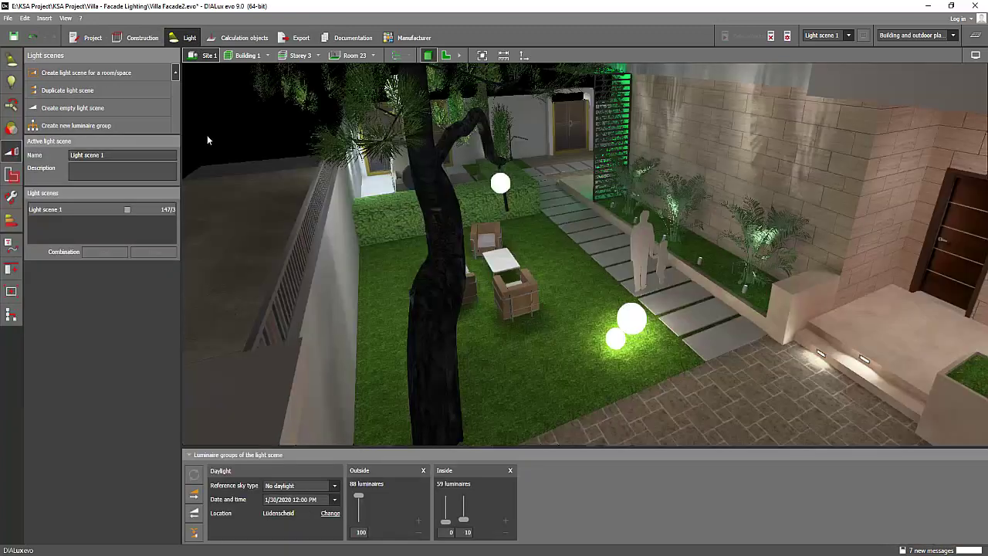
drag(207, 140, 175, 125)
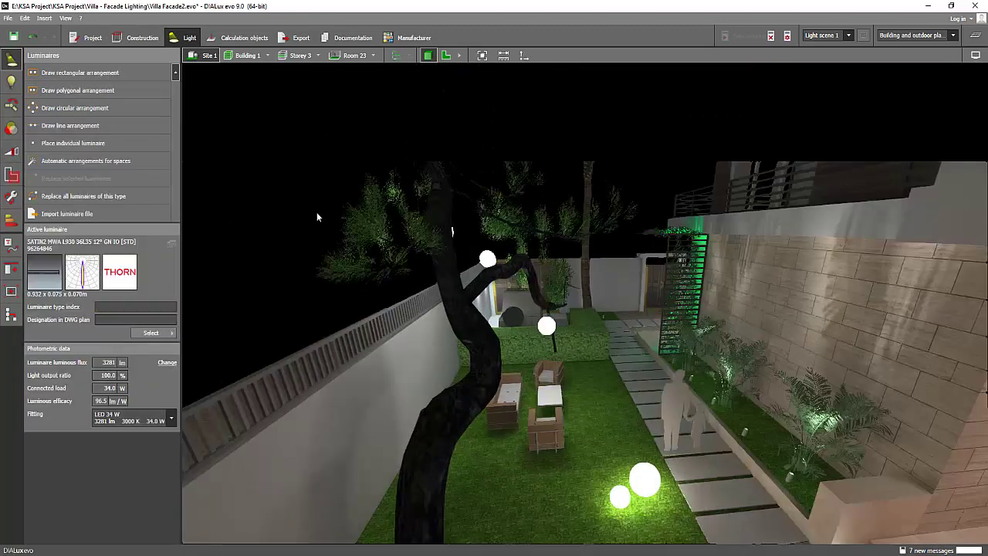
scroll(646, 488, up, 2)
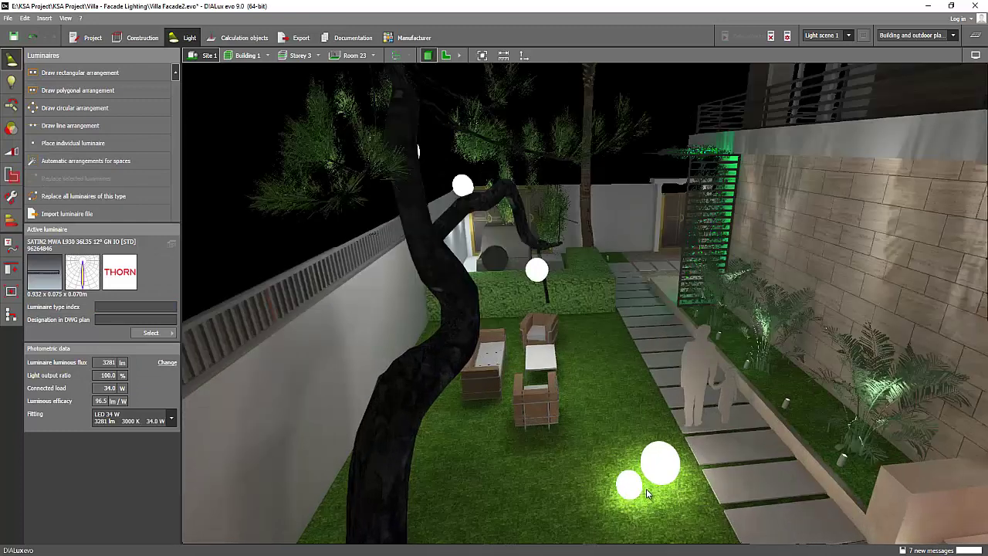
click(646, 488)
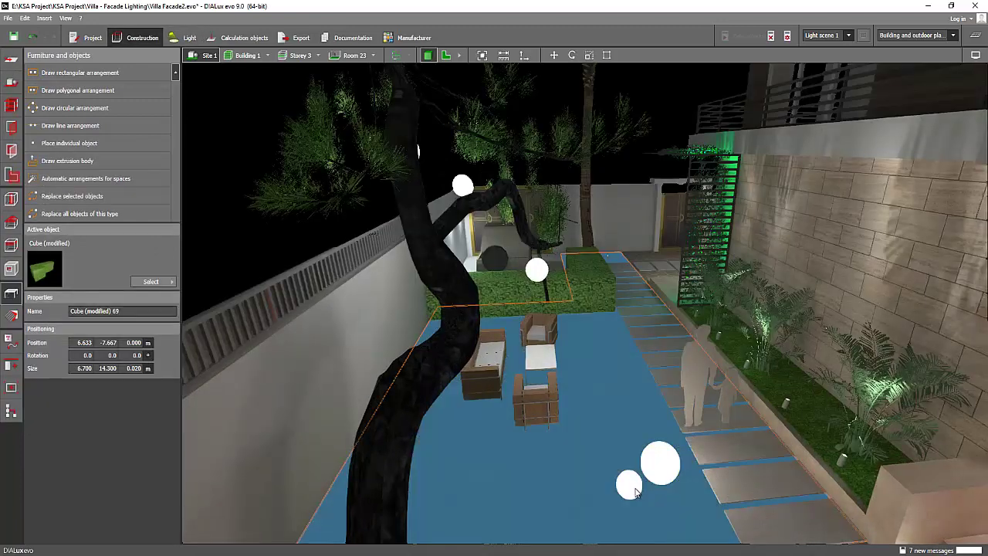
click(629, 482)
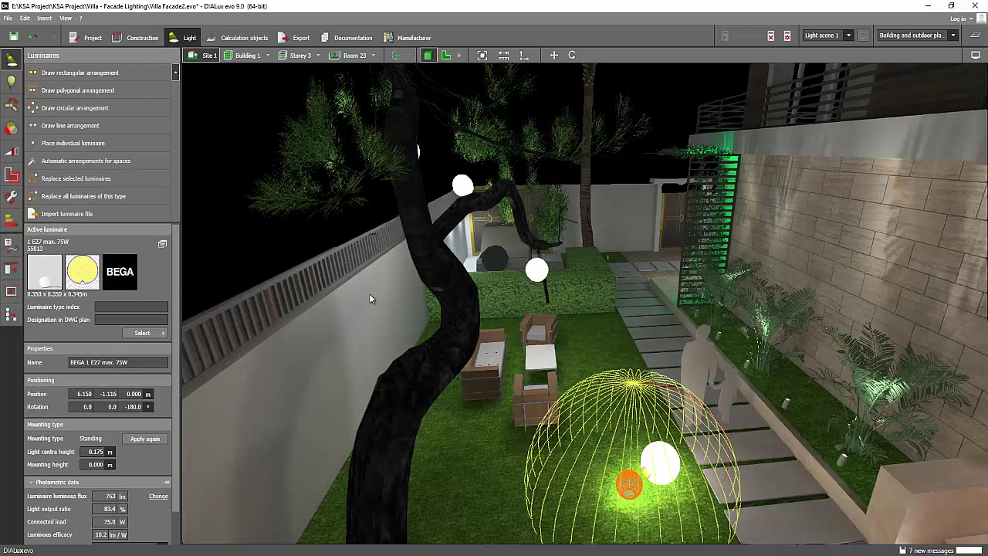
drag(459, 347, 454, 295)
drag(523, 384, 540, 391)
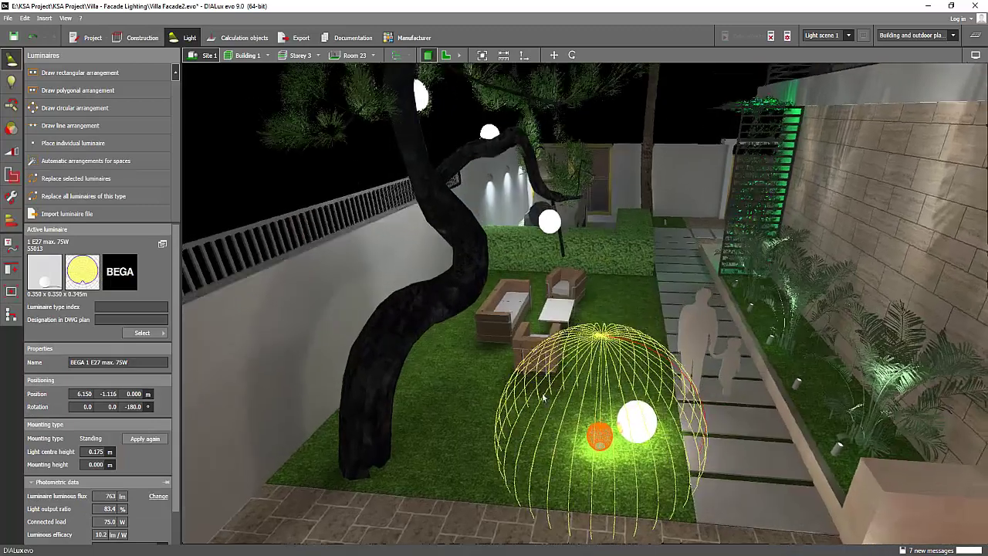
- Inspect the larger BEGA 1 E27 max. 150W globe light on the lawn, then clear the selection
scroll(630, 457, up, 2)
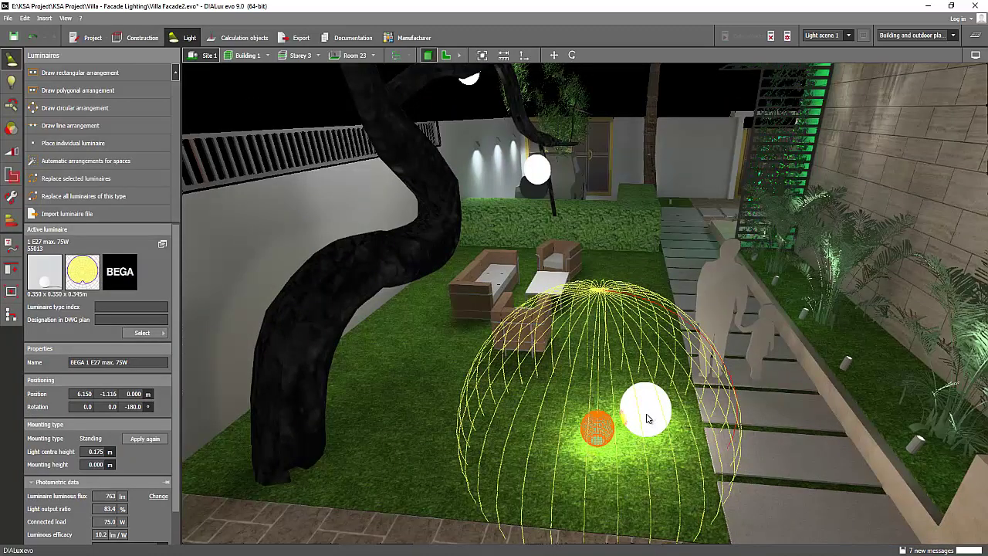
click(646, 419)
scroll(638, 423, down, 2)
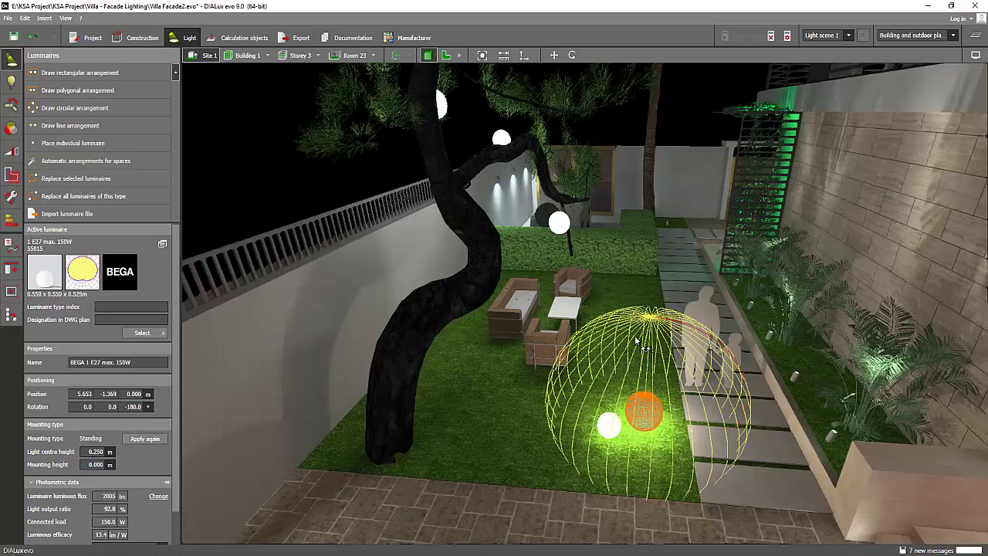
mouse_move(635, 338)
mouse_down()
mouse_move(627, 331)
mouse_move(639, 330)
mouse_up()
click(637, 173)
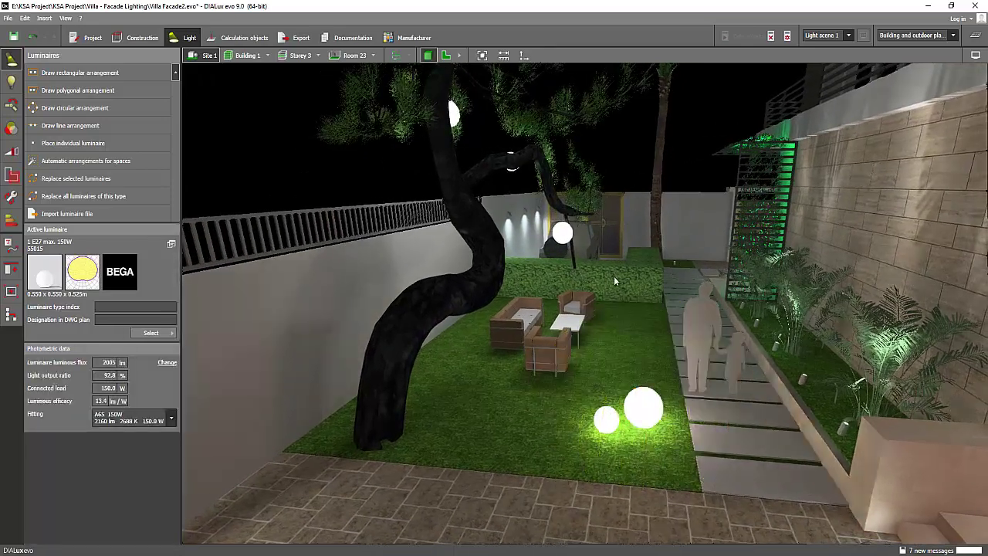
- Reselect the larger lawn globe and examine its light distribution near the seating area and tree
drag(614, 278, 633, 307)
scroll(578, 254, up, 2)
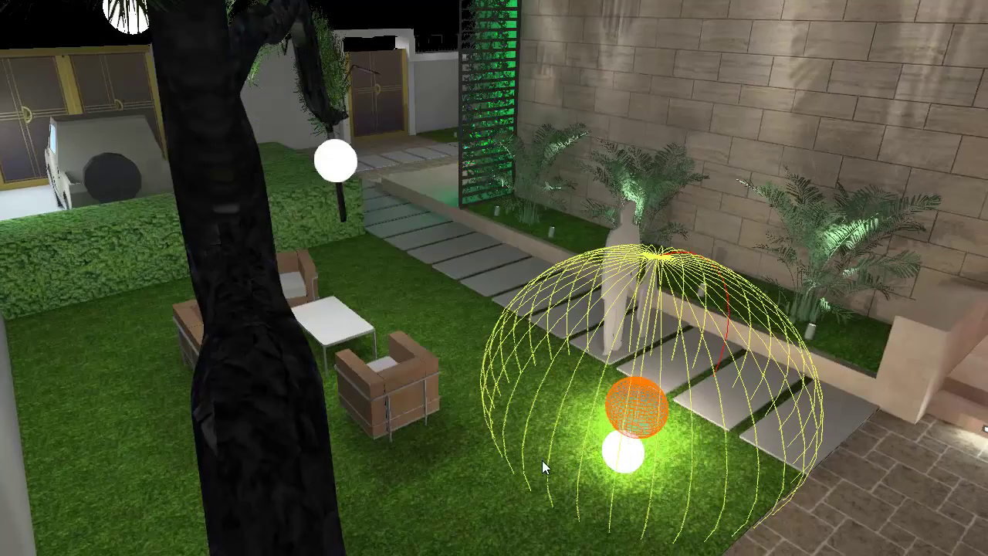
drag(541, 460, 390, 359)
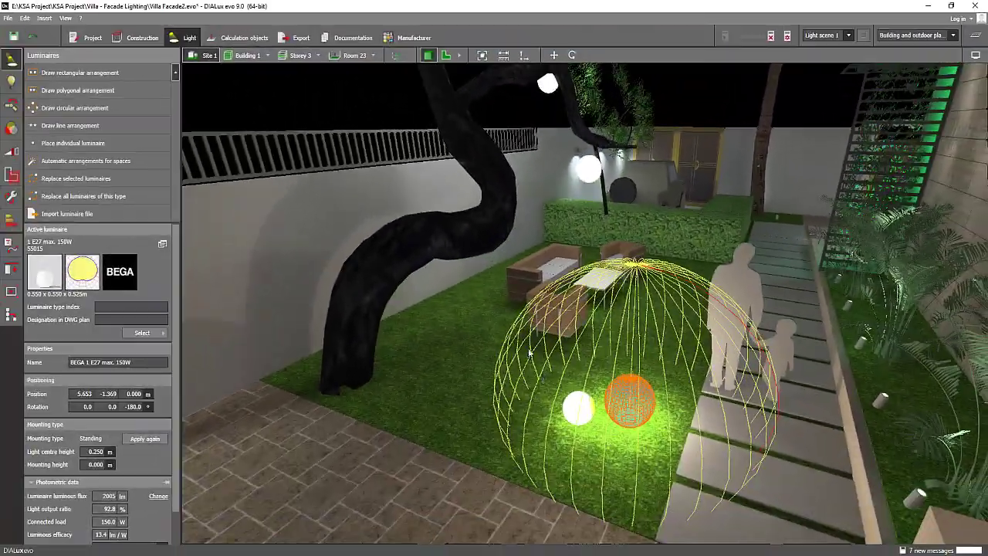
drag(530, 352, 582, 256)
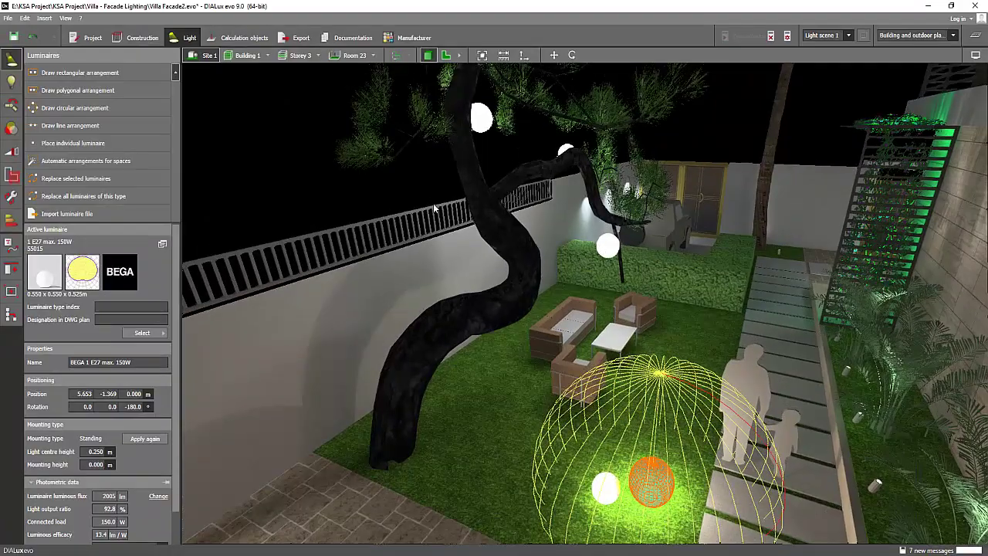
mouse_move(392, 190)
mouse_down()
mouse_move(460, 175)
mouse_move(474, 212)
mouse_move(454, 277)
mouse_move(606, 302)
mouse_up()
- Find BEGA in the list of manufacturers and open its online luminaire catalogue
click(410, 37)
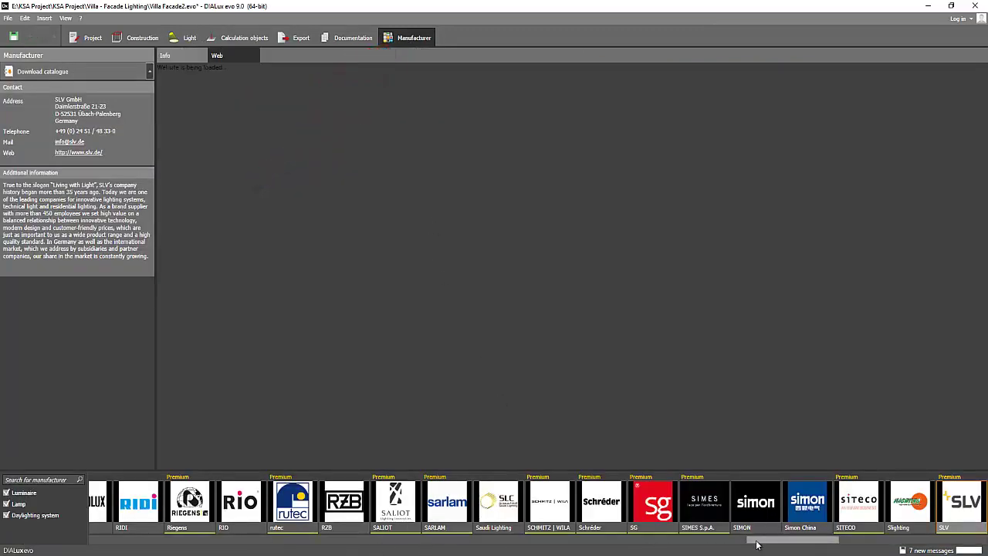
drag(757, 544, 135, 548)
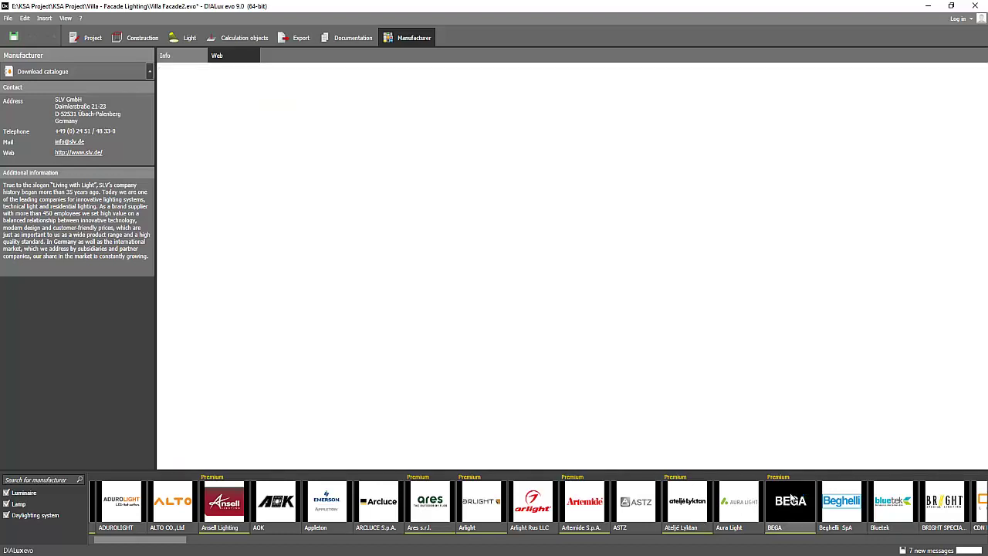
click(790, 500)
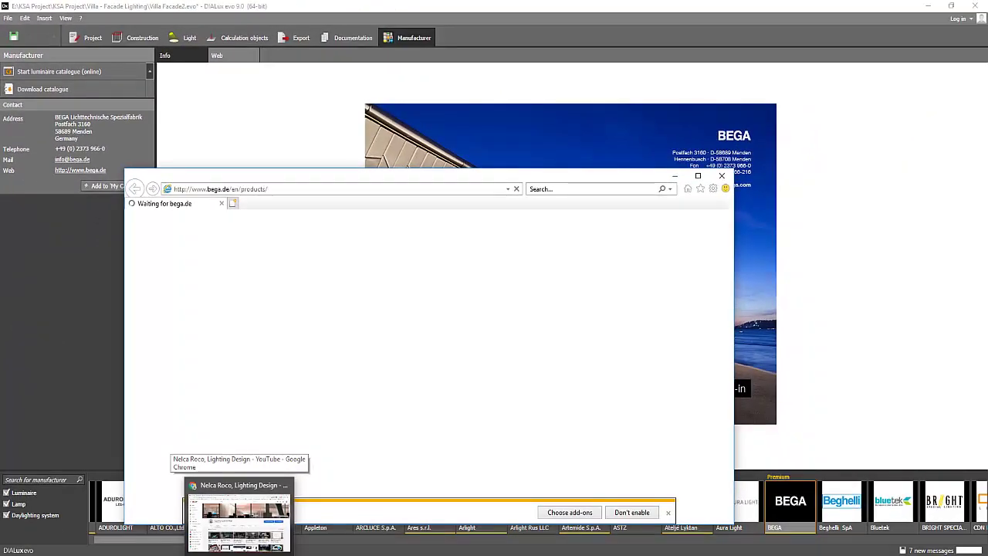
- Switch to Chrome to view the lighting design YouTube channel's videos, then return to DIALux evo
click(239, 518)
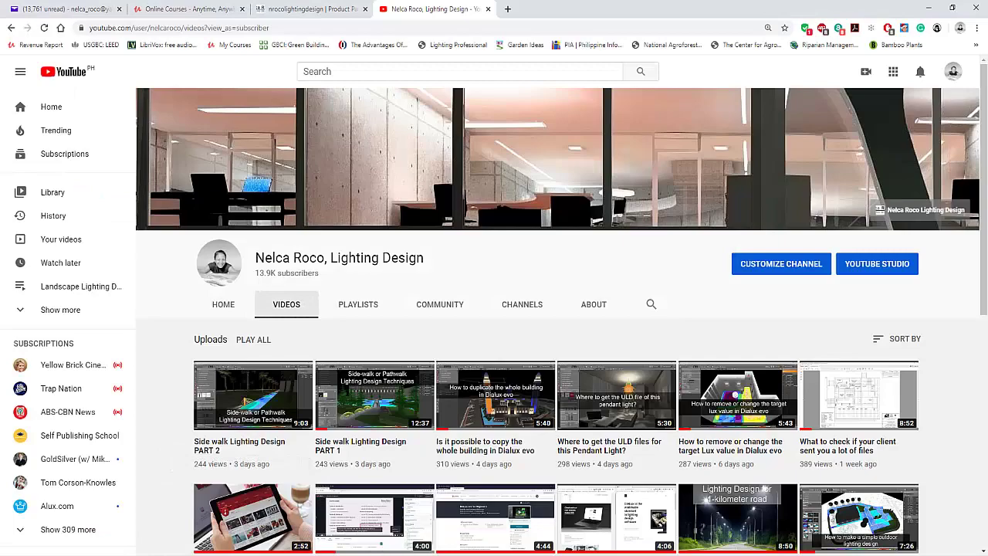
key(alt+Tab)
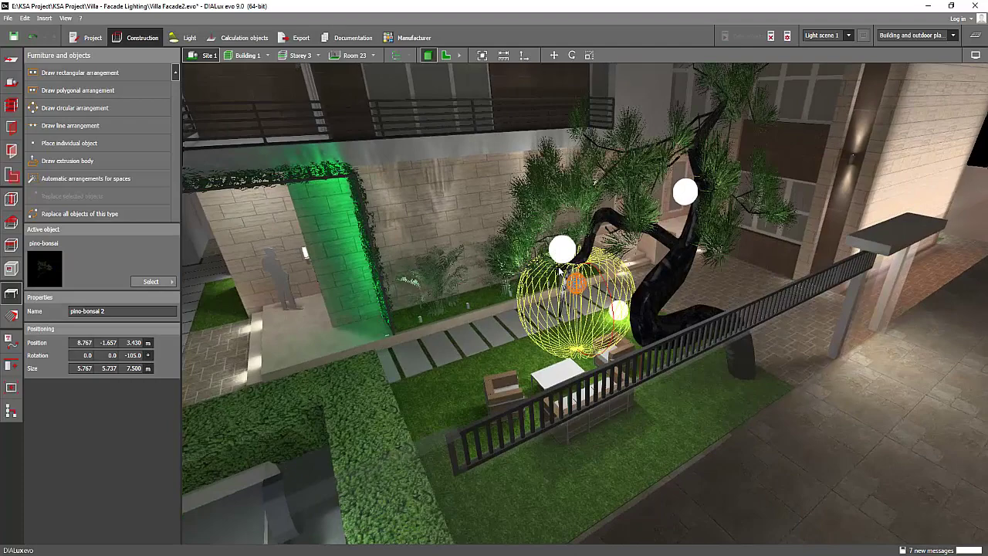
- Deselect the bonsai tree and inspect the Thorn GLASSPENDANT opal globe hanging from its upper branches
drag(775, 278, 936, 182)
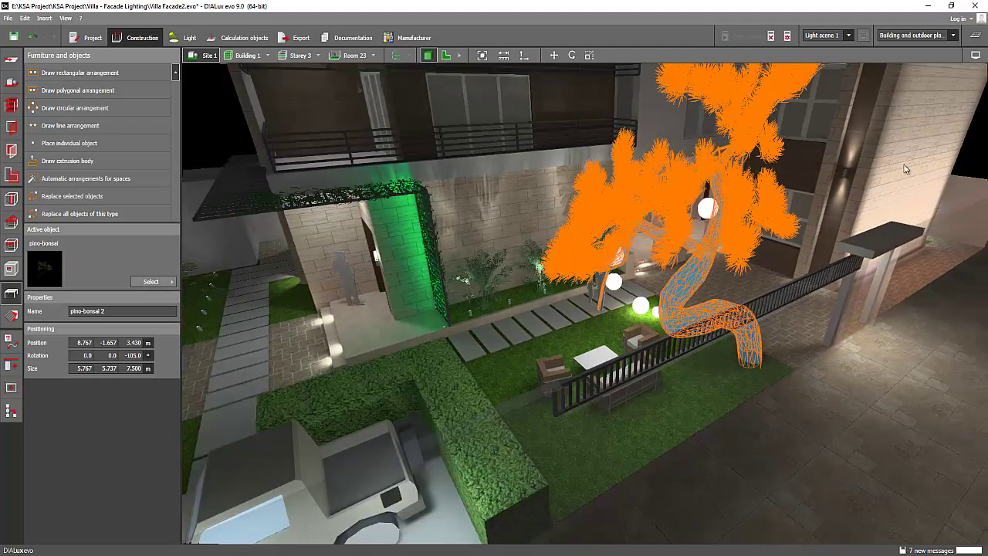
click(905, 168)
click(706, 212)
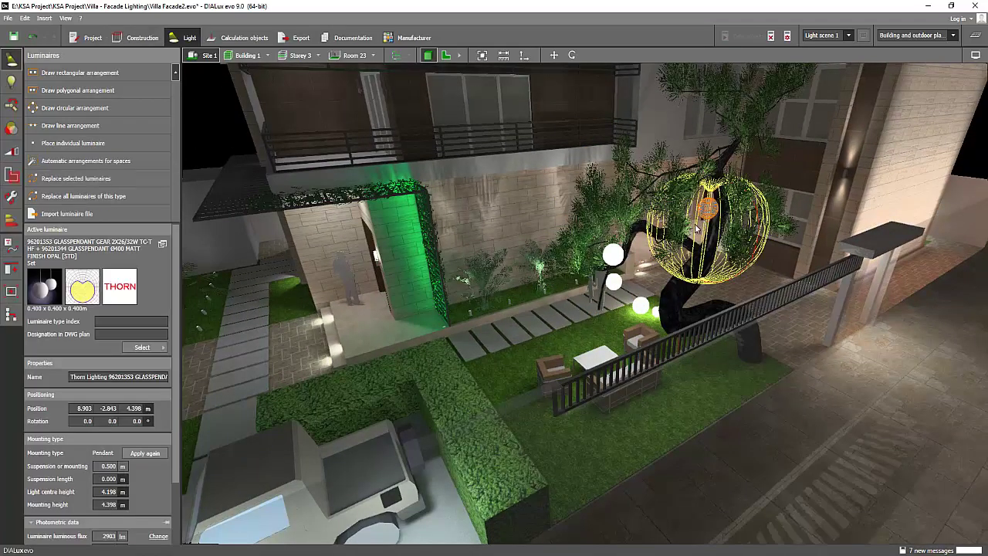
scroll(637, 274, up, 3)
drag(392, 282, 579, 280)
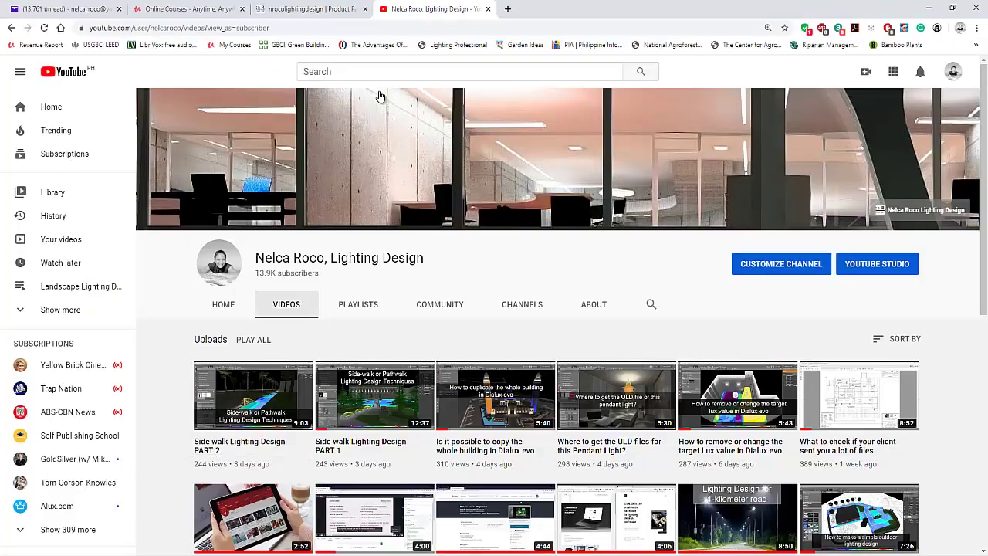
- In Chrome, view the 8 days ONLINE Training - Dialux evo Basics page and browse the instructor's Udemy courses
click(293, 9)
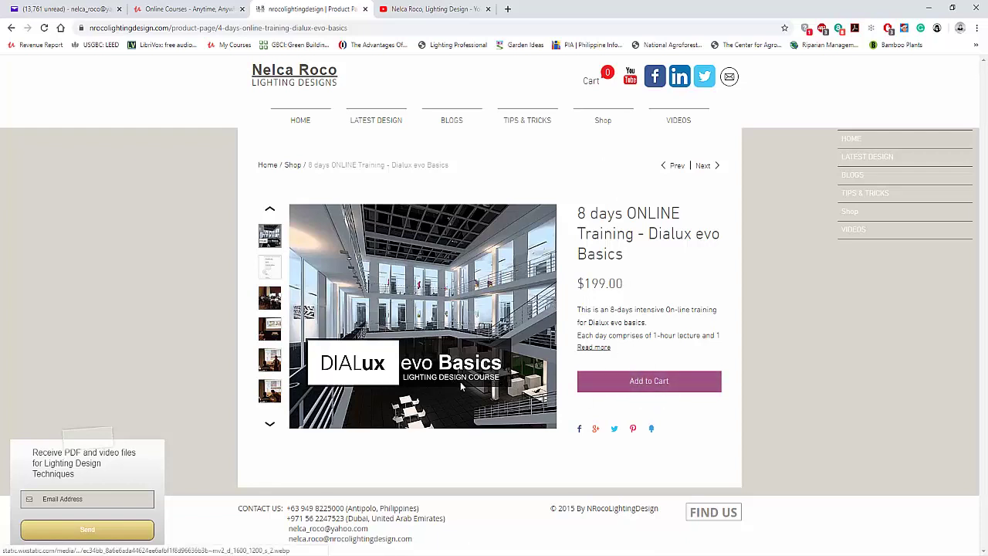
click(186, 8)
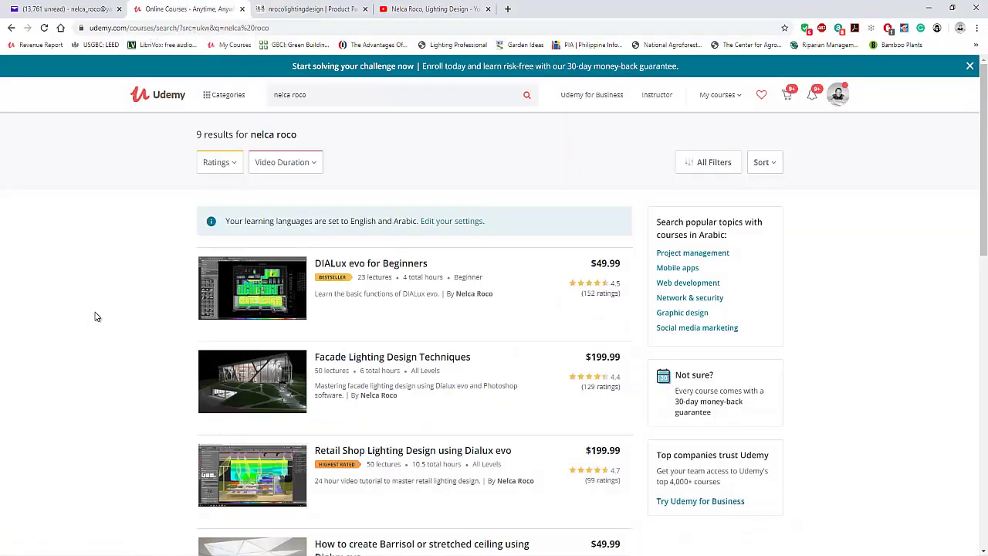
scroll(96, 316, down, 1)
scroll(97, 319, down, 3)
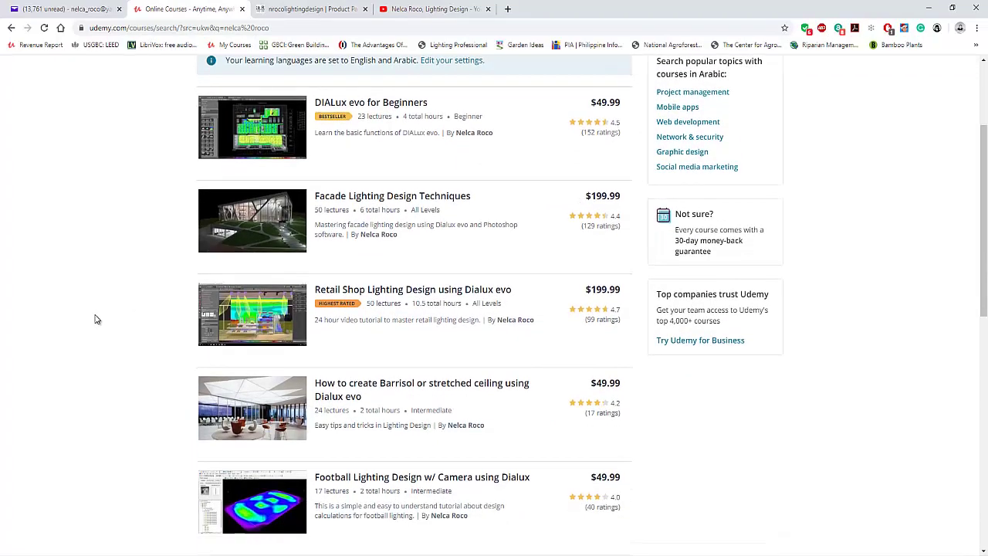
scroll(100, 322, up, 2)
scroll(105, 323, up, 2)
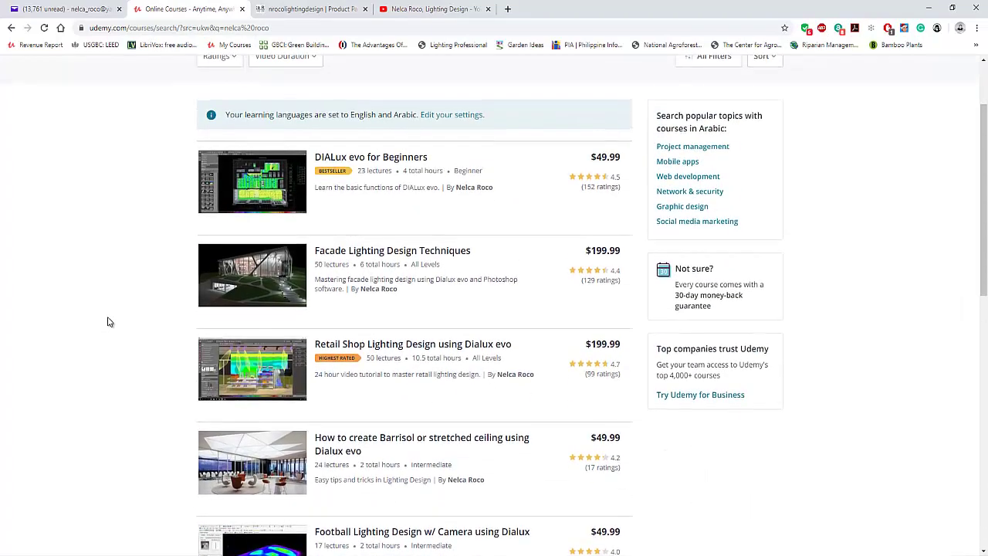
mouse_move(359, 263)
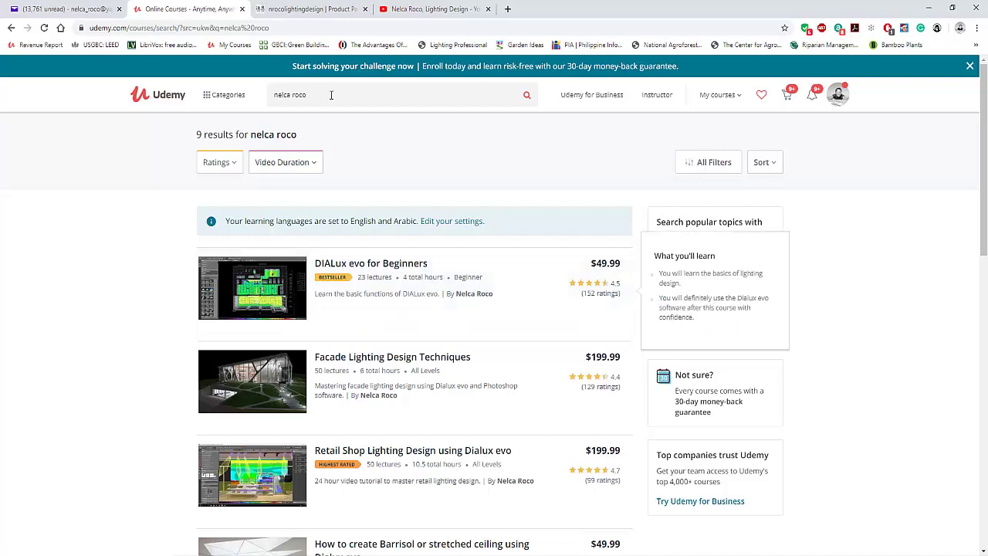
- Return to the YouTube channel page, then switch to Firefox and browse the lighting designer's Facebook profile
click(432, 9)
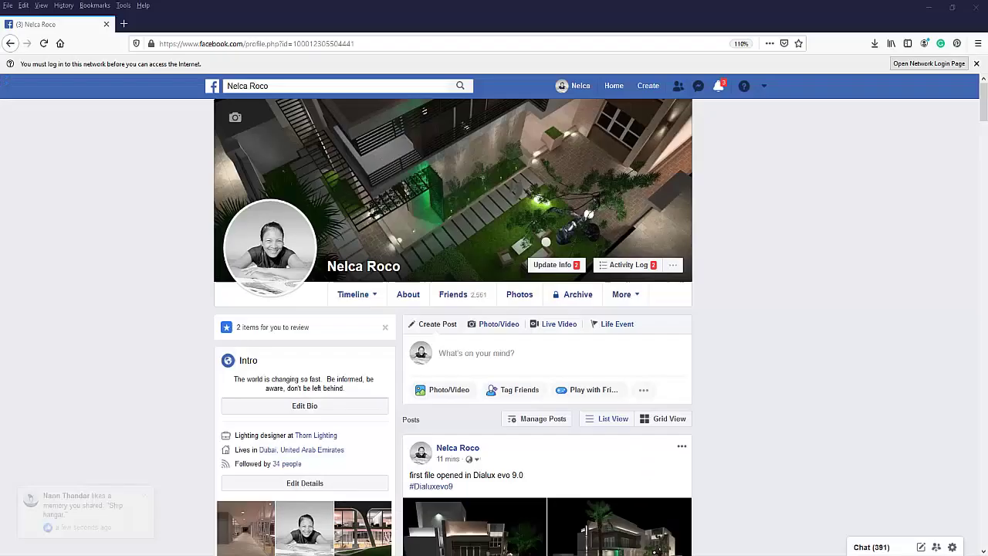
scroll(749, 323, down, 2)
scroll(747, 322, up, 2)
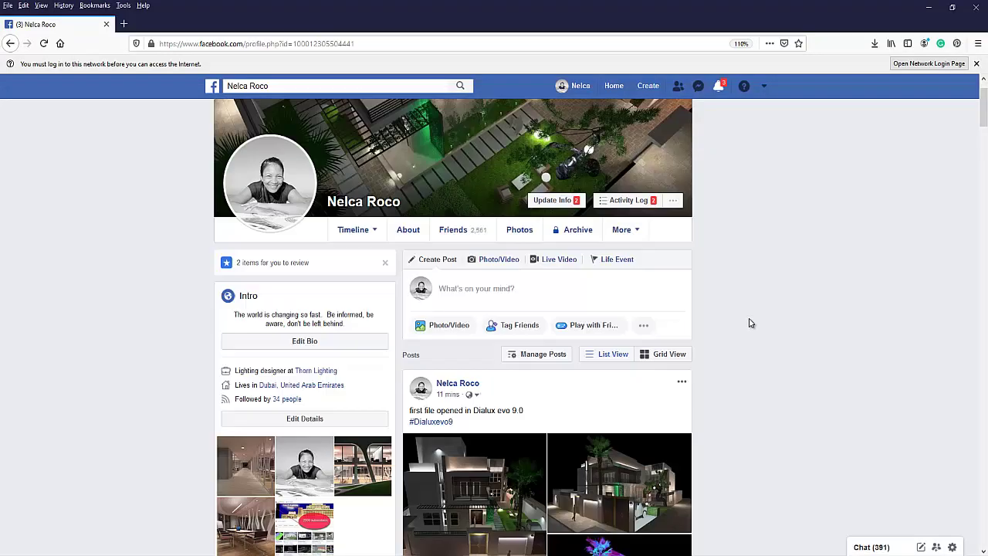
scroll(729, 339, down, 2)
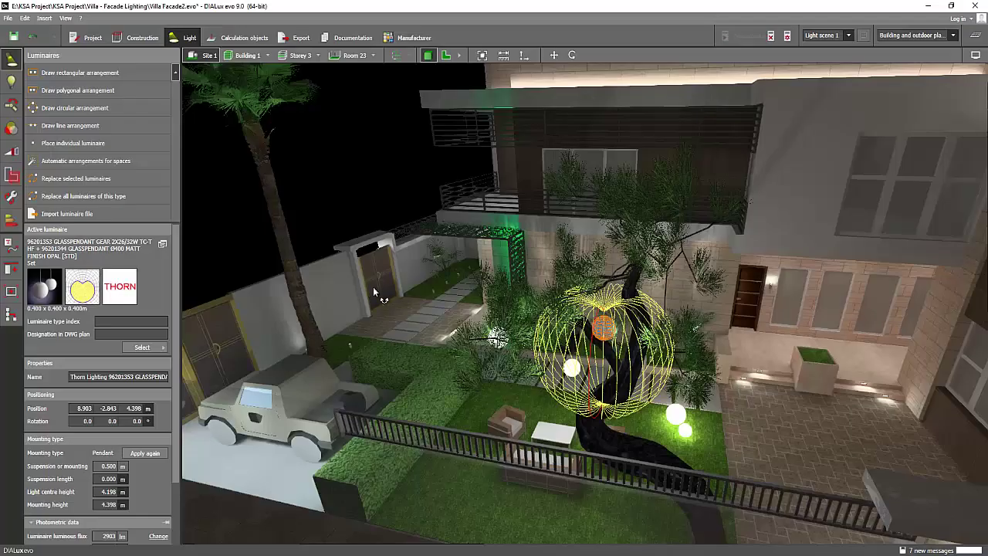
- Back in DIALux evo, examine the villa's green-lit trellis, entrance and garden with the tree pendant selected
scroll(372, 286, up, 5)
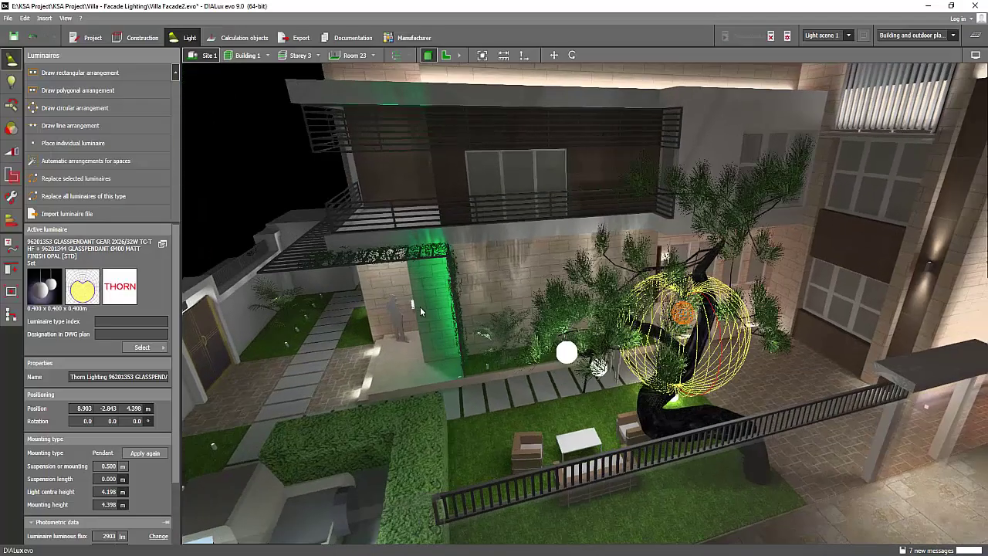
scroll(420, 306, down, 2)
drag(415, 327, 554, 368)
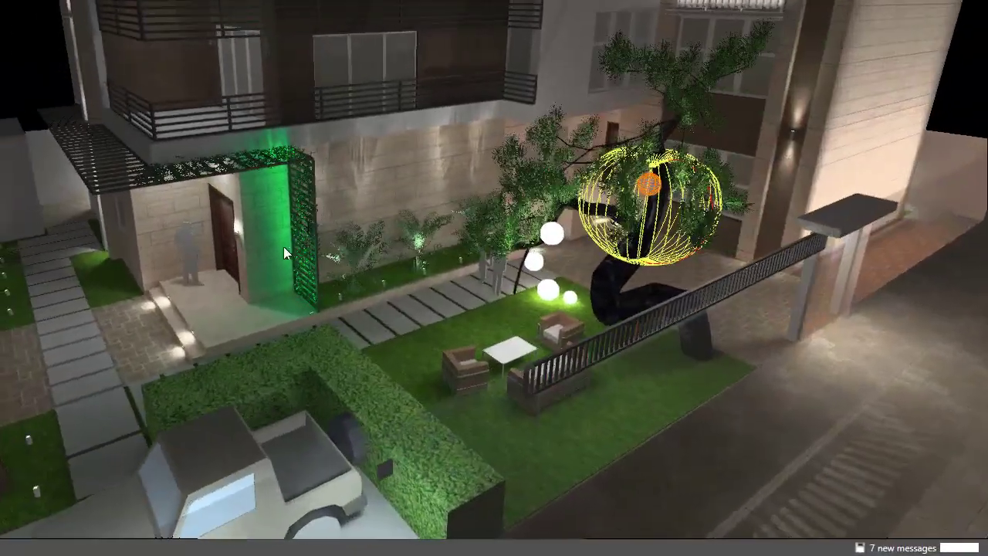